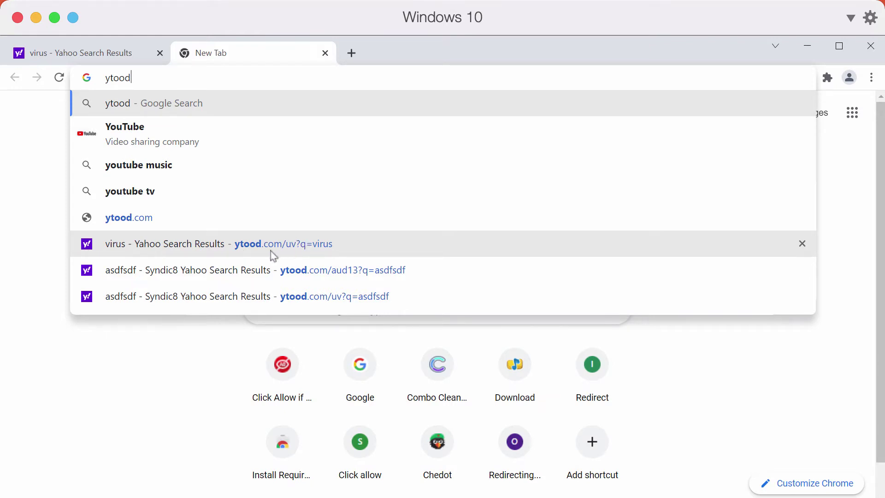
# Step: Search for iphone, malware and car in three new tabs, each landing on Yahoo results
pyautogui.click(351, 53)
pyautogui.write('ip')
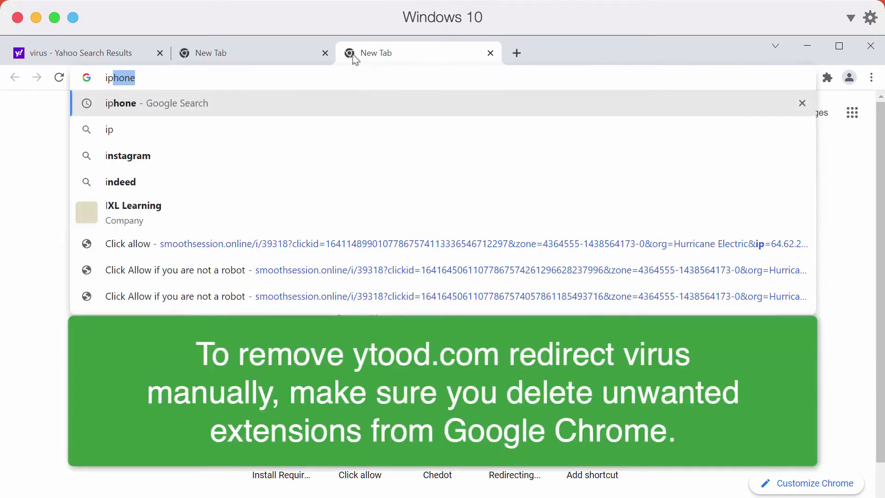
pyautogui.write('hone')
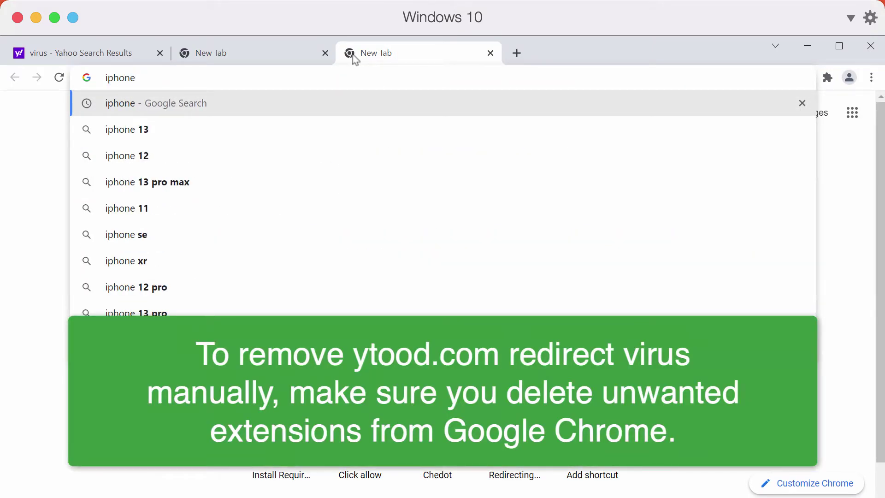
pyautogui.press('Return')
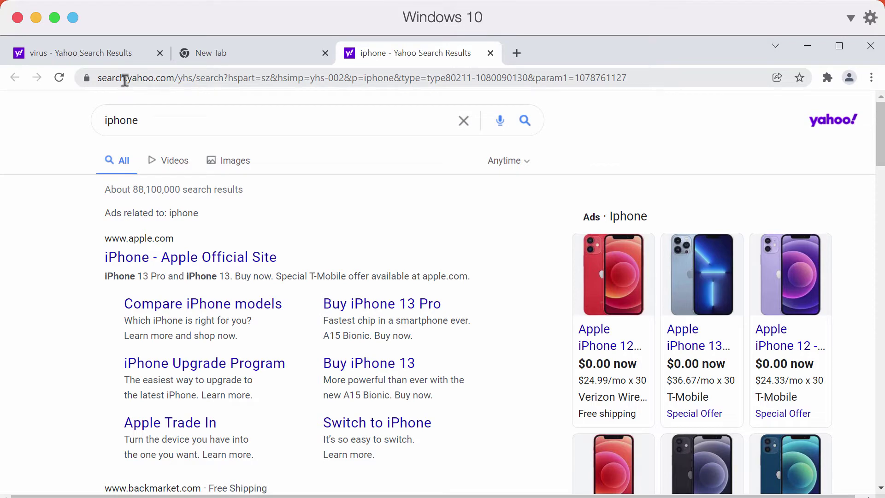
pyautogui.click(516, 53)
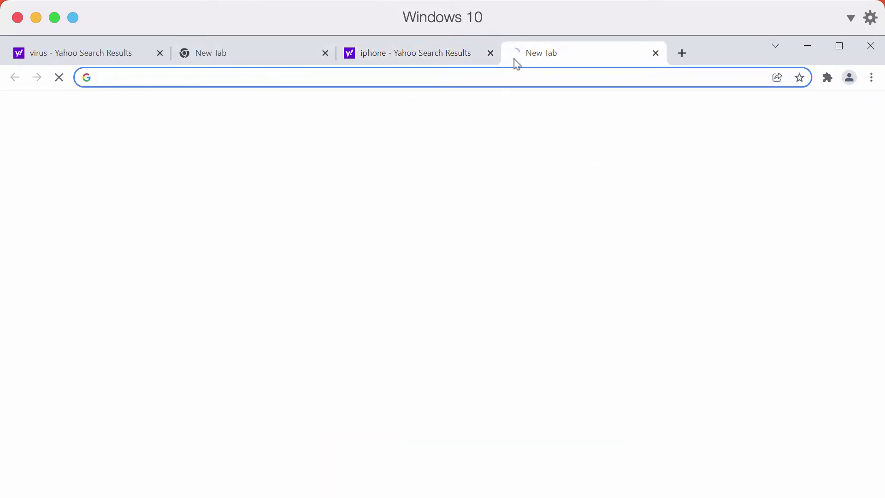
pyautogui.write('m')
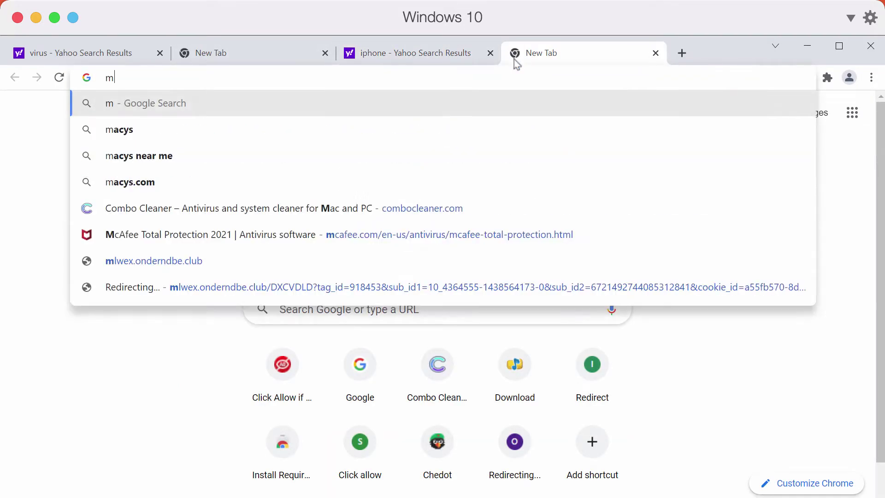
pyautogui.write('alware')
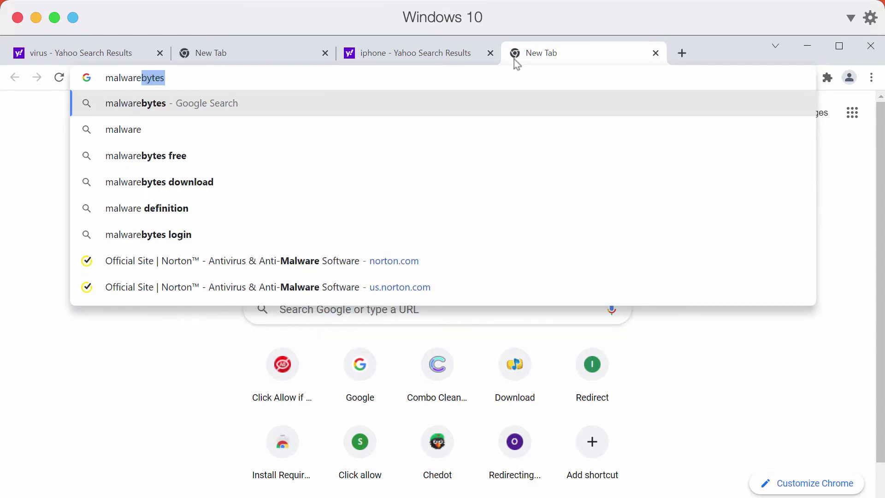
pyautogui.press('BackSpace')
pyautogui.press('Return')
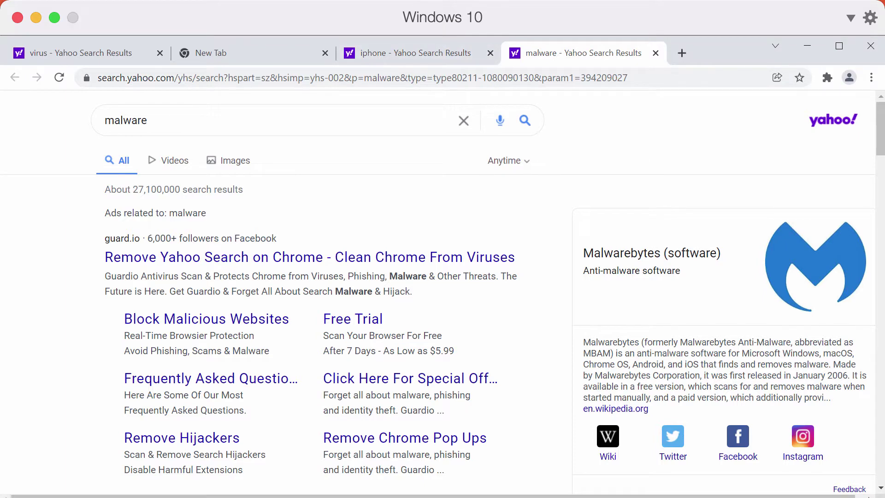
pyautogui.click(681, 54)
pyautogui.write('car')
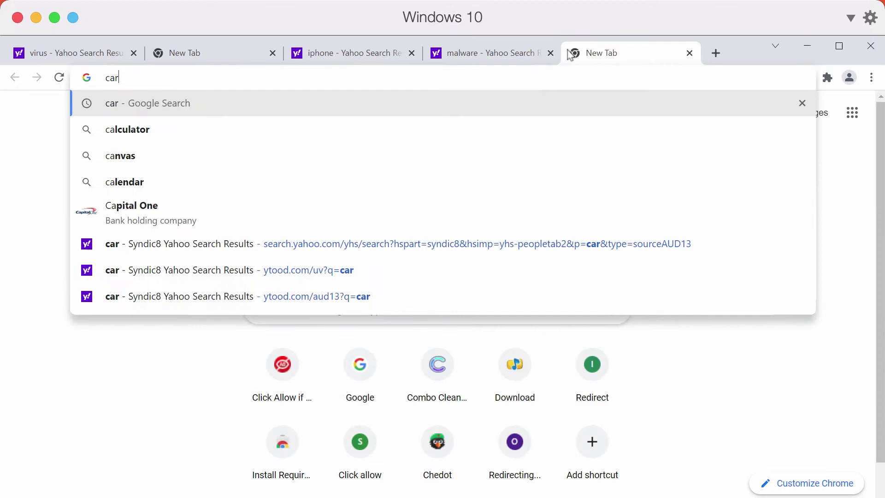
pyautogui.press('Return')
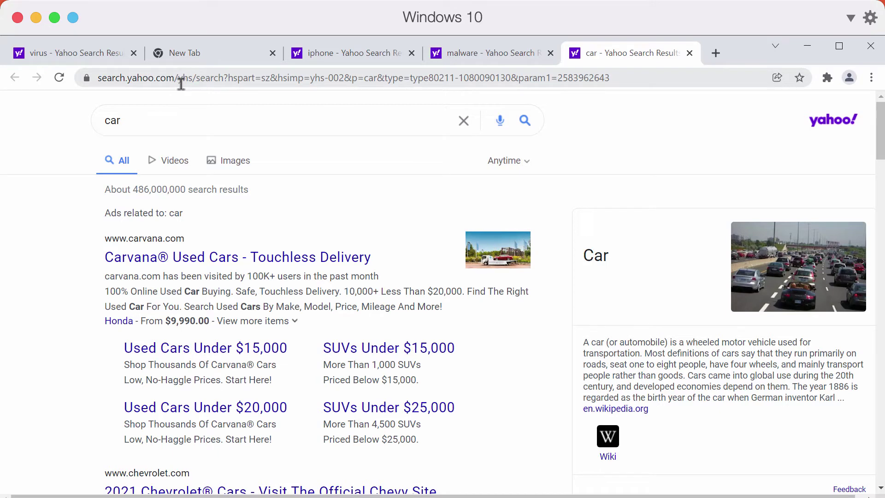
pyautogui.scroll(-2, 189, 122)
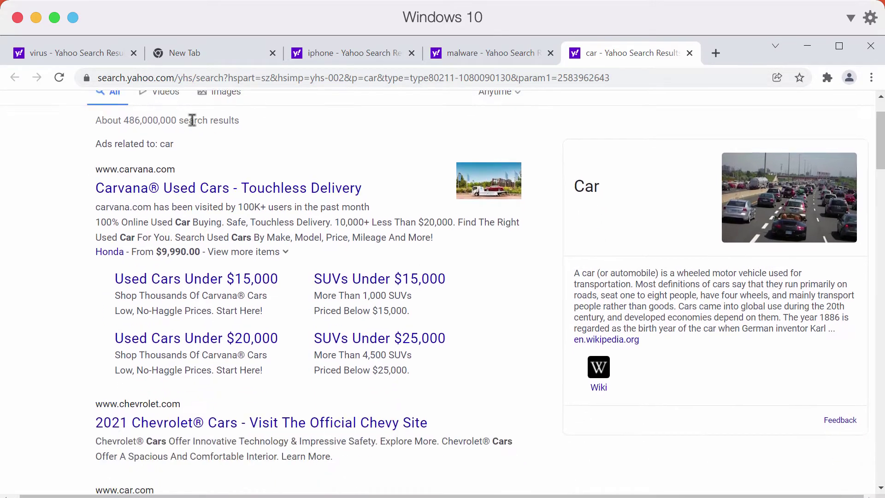
pyautogui.scroll(2, 196, 121)
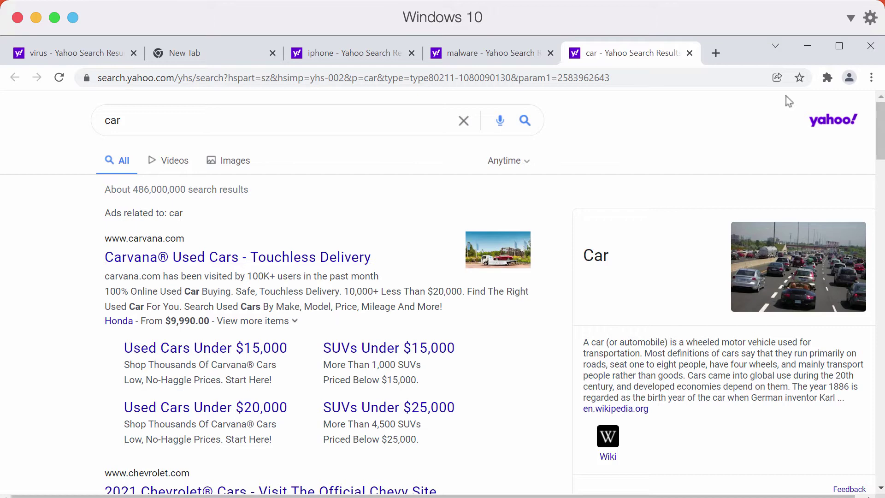
# Step: Switch off the dark viewer extension on the Extensions page, then close that tab
pyautogui.click(871, 77)
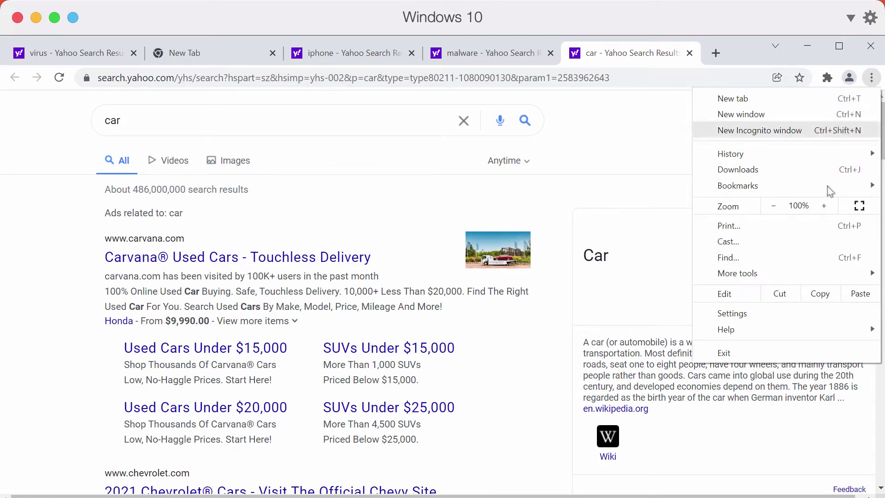
pyautogui.moveTo(737, 273)
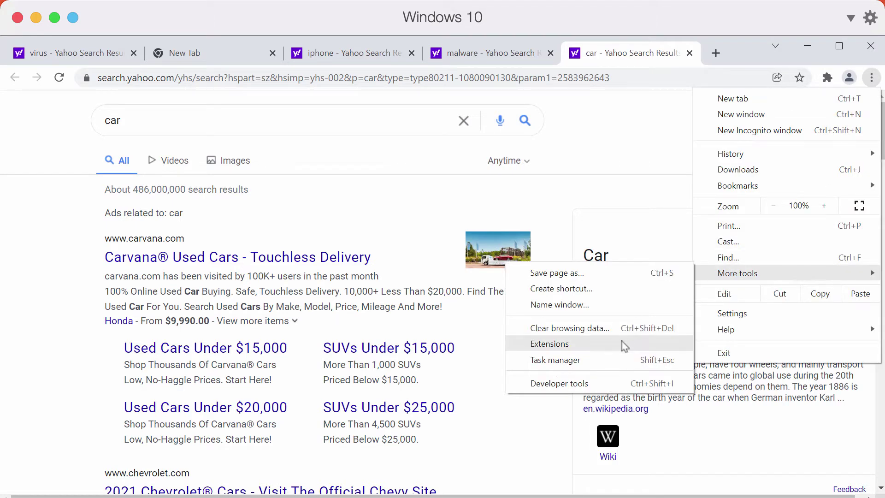
pyautogui.click(619, 345)
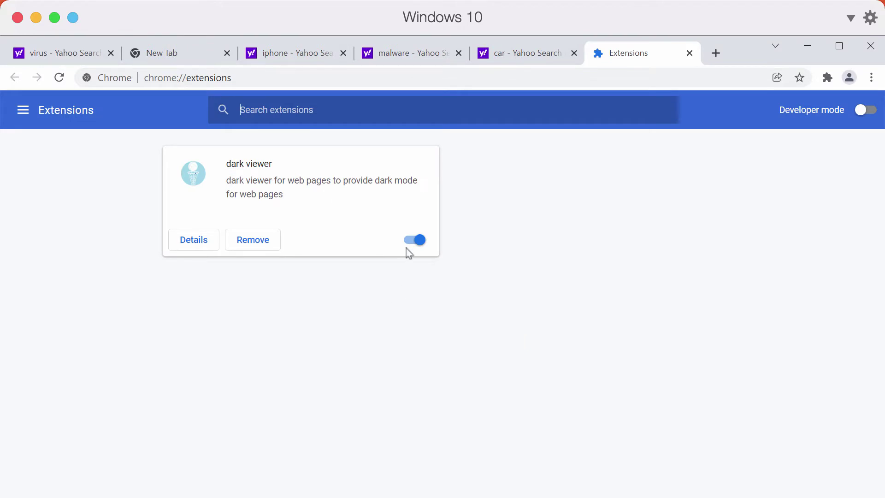
pyautogui.click(412, 240)
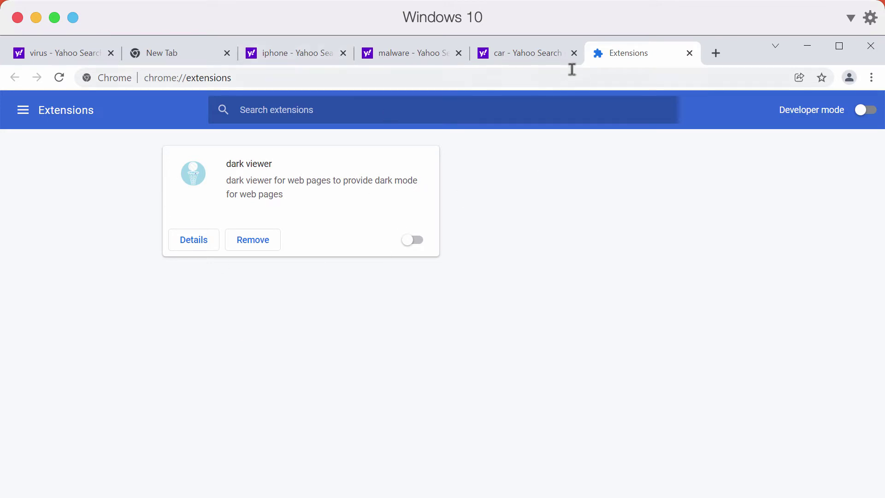
pyautogui.click(689, 52)
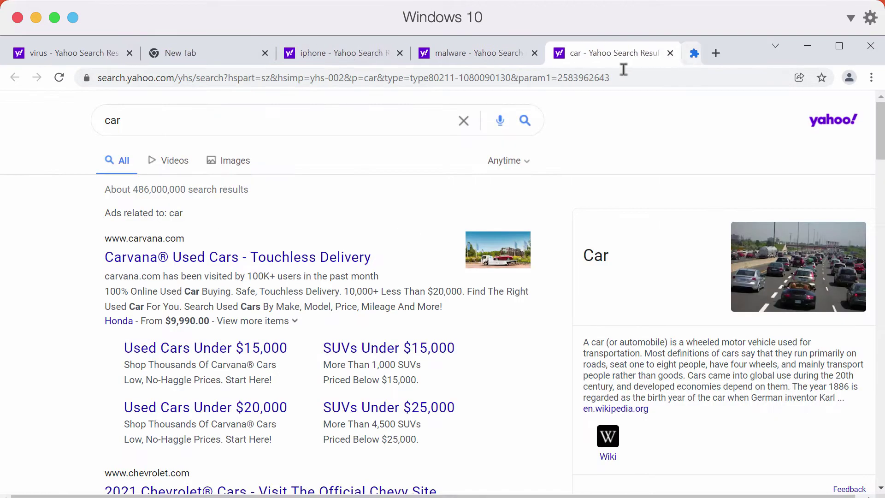
# Step: Search for car in a new tab, now getting genuine Google results
pyautogui.click(716, 53)
pyautogui.write('ca')
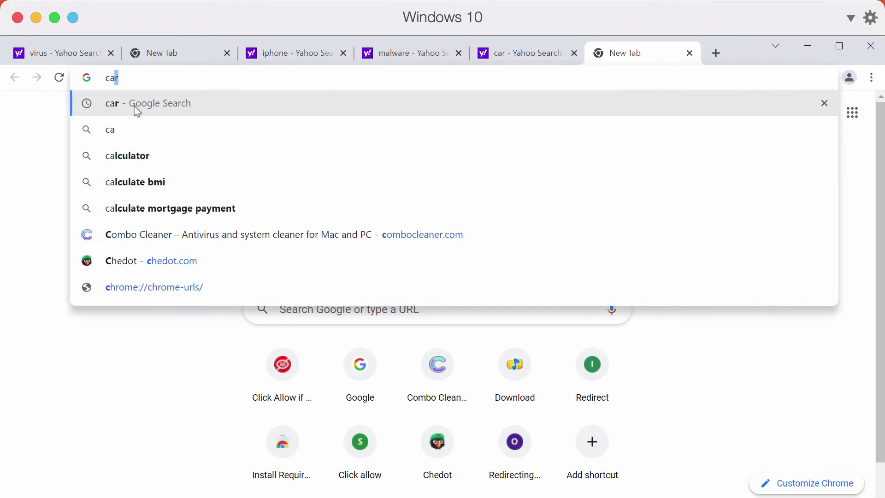
pyautogui.write('r')
pyautogui.press('Return')
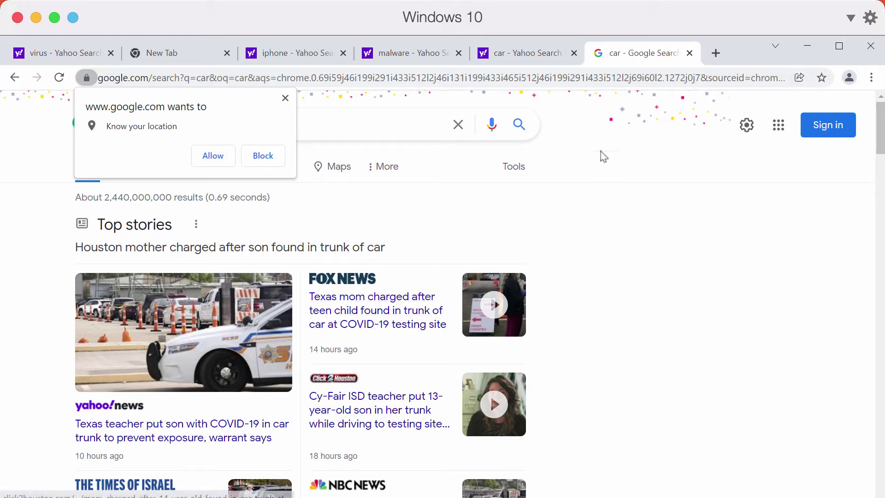
# Step: Load combocleaner.com in a new tab and minimise Chrome to the desktop
pyautogui.click(716, 54)
pyautogui.write('c')
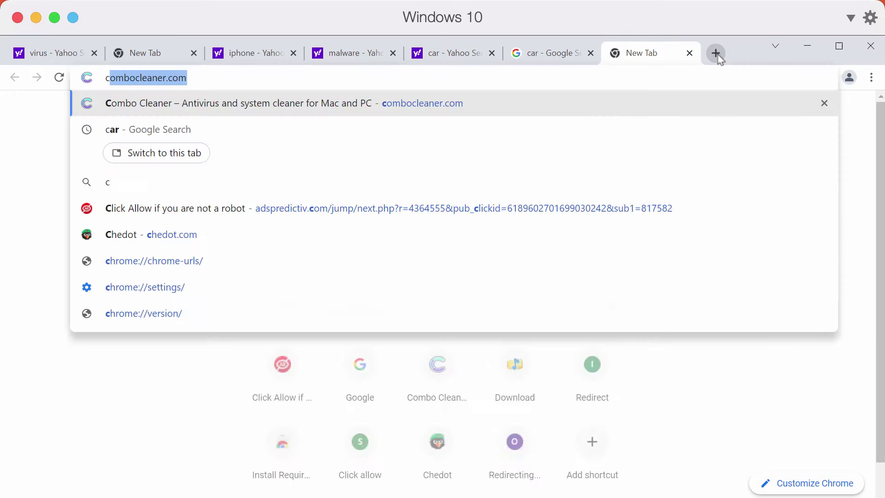
pyautogui.press('Return')
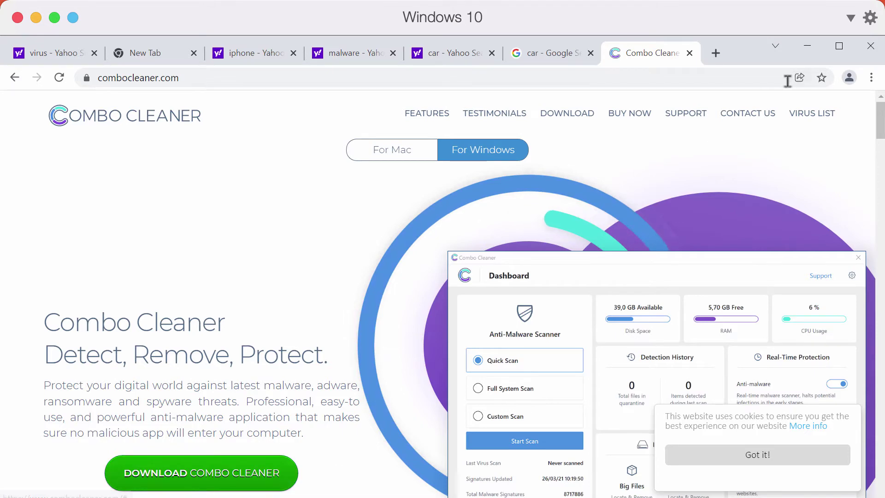
pyautogui.click(806, 46)
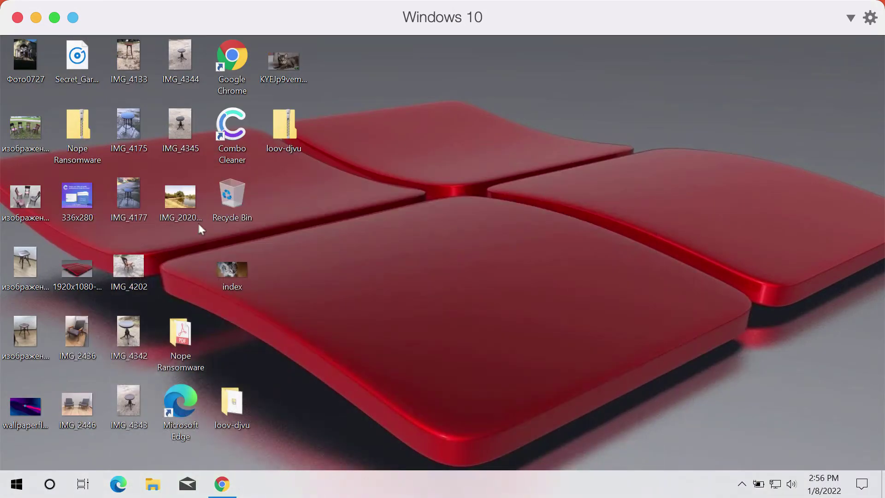
# Step: Launch Combo Cleaner from its desktop shortcut
pyautogui.doubleClick(236, 135)
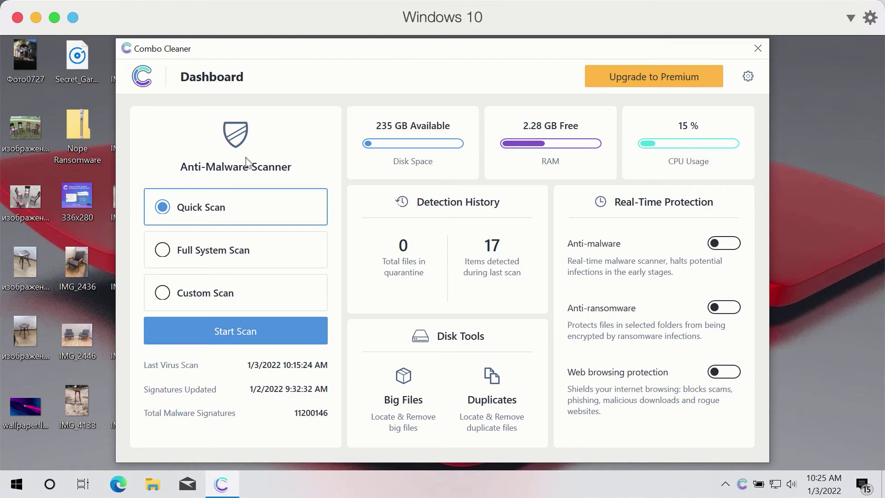
# Step: Start a Quick Scan from the Combo Cleaner dashboard
pyautogui.click(248, 325)
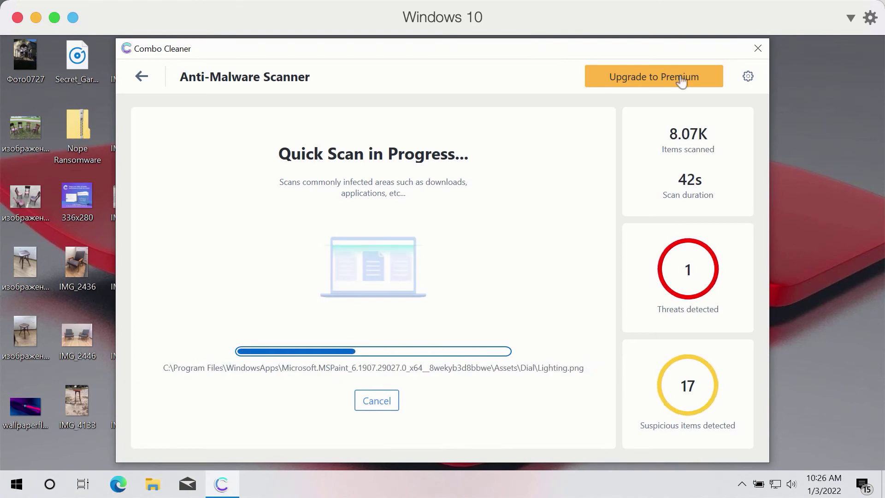
# Step: Open Combo Cleaner's settings and view the Anti-Ransomware settings
pyautogui.click(748, 76)
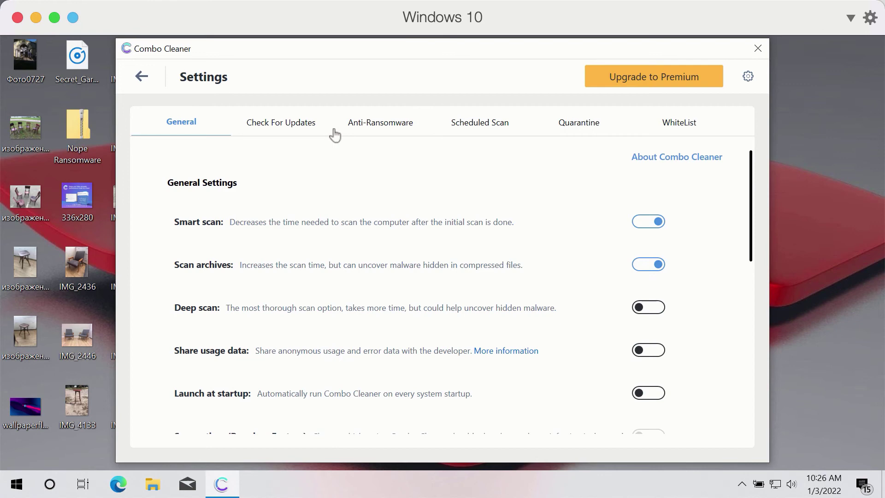
pyautogui.click(379, 133)
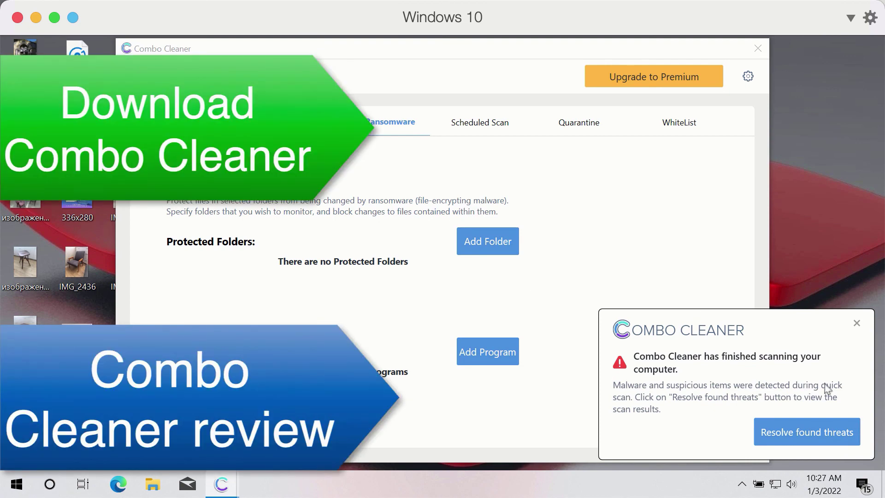
pyautogui.click(798, 437)
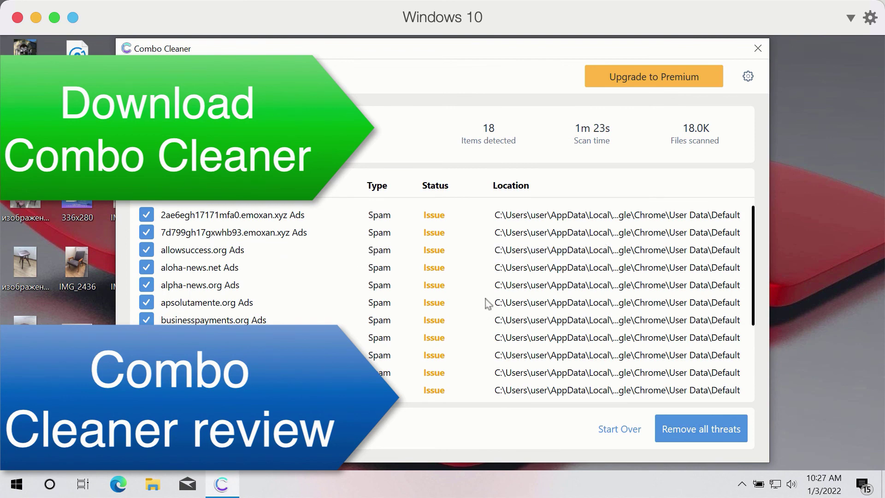
pyautogui.scroll(-3, 489, 302)
pyautogui.scroll(2, 488, 303)
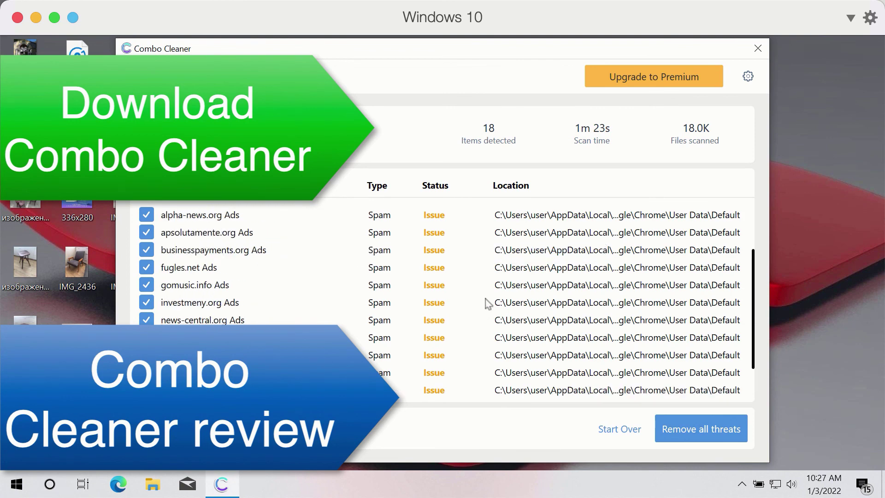
pyautogui.scroll(2, 488, 303)
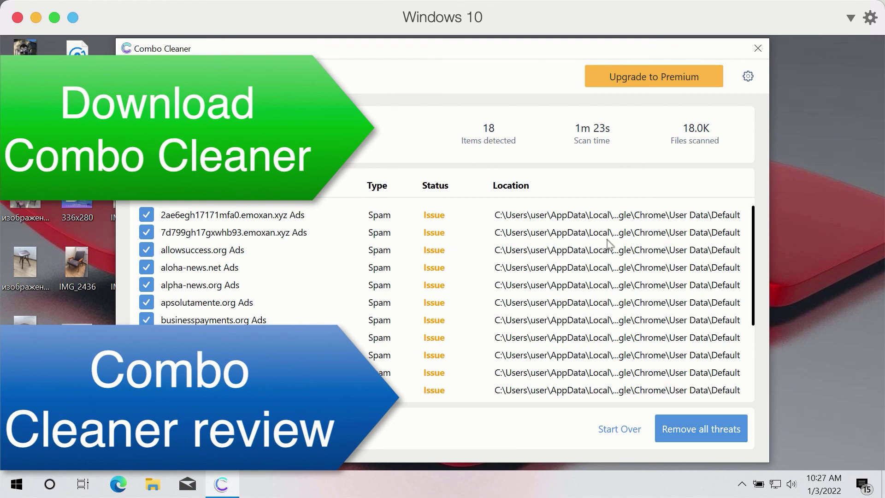